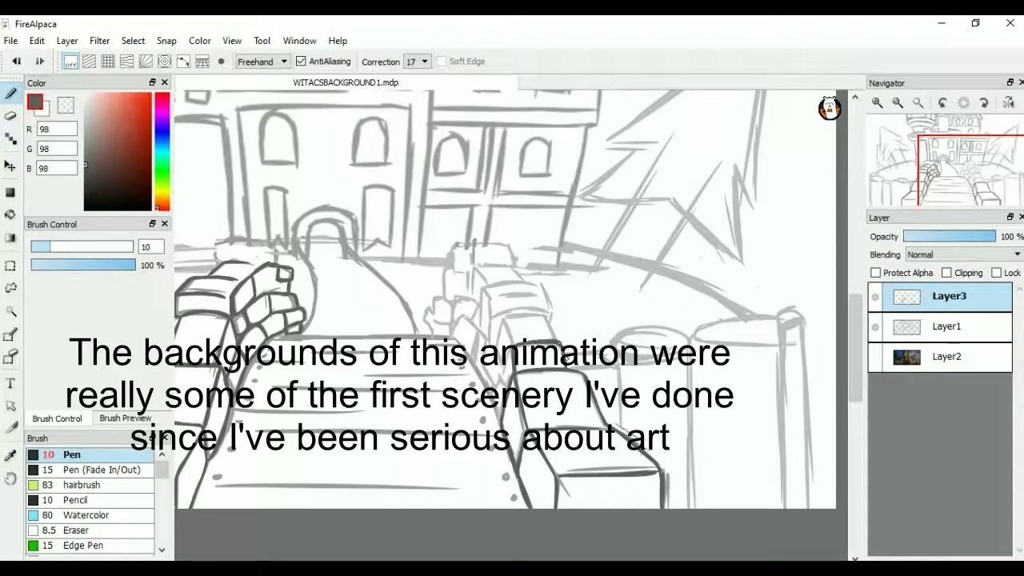
Step: Ink the stacked stone blocks of the bridge's right wall over the sketch on Layer3, using a grey size 10 pen
{"action": "left_click_drag", "start_coordinate": [547, 315], "coordinate": [560, 341]}
{"action": "mouse_move", "coordinate": [505, 320]}
{"action": "left_mouse_down"}
{"action": "mouse_move", "coordinate": [549, 315]}
{"action": "mouse_move", "coordinate": [504, 376]}
{"action": "left_mouse_up"}
{"action": "mouse_move", "coordinate": [492, 322]}
{"action": "left_mouse_down"}
{"action": "mouse_move", "coordinate": [548, 320]}
{"action": "mouse_move", "coordinate": [482, 292]}
{"action": "mouse_move", "coordinate": [485, 336]}
{"action": "left_mouse_up"}
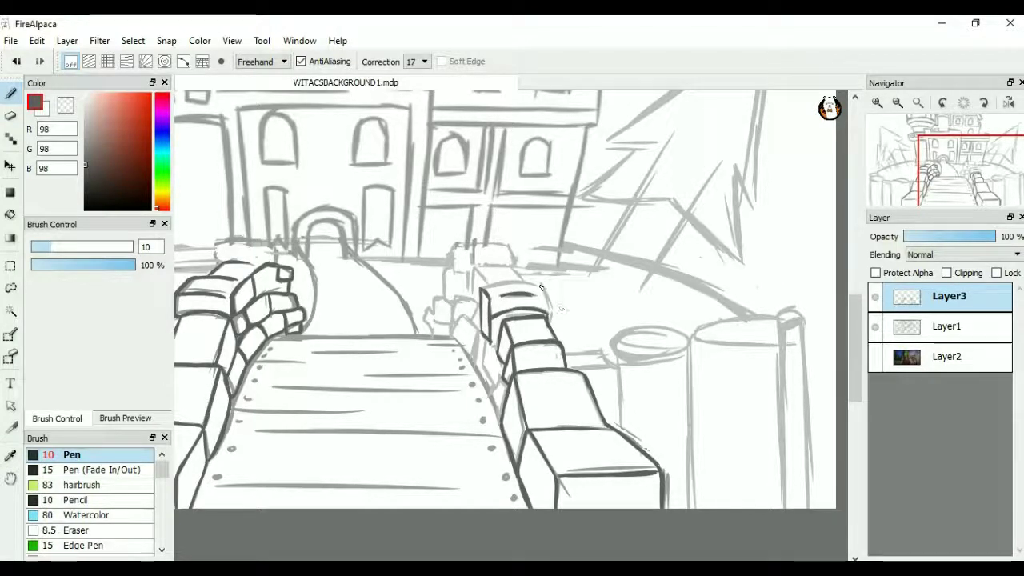
{"action": "mouse_move", "coordinate": [487, 289]}
{"action": "left_mouse_down"}
{"action": "mouse_move", "coordinate": [530, 282]}
{"action": "mouse_move", "coordinate": [512, 283]}
{"action": "left_mouse_up"}
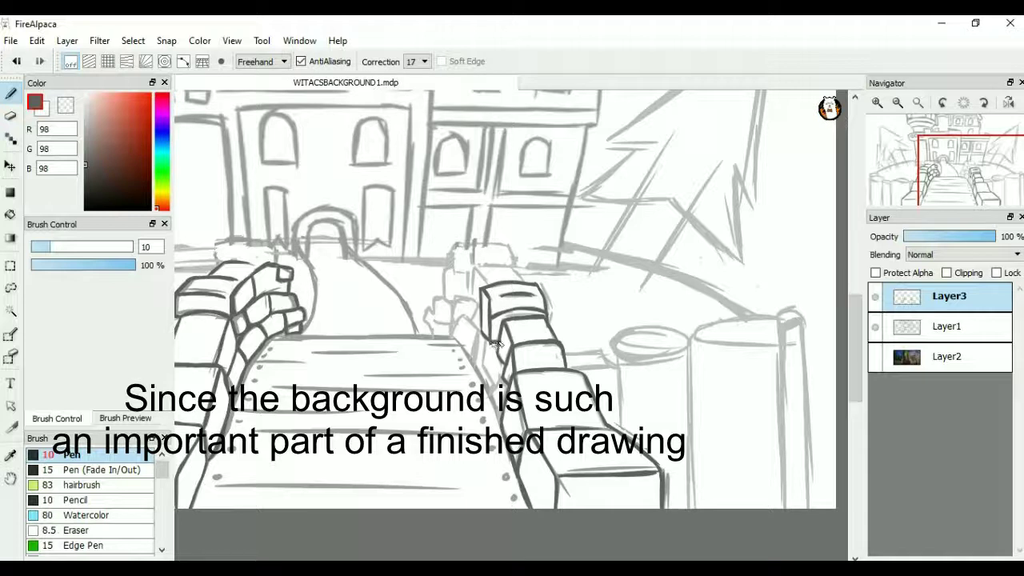
{"action": "left_click_drag", "start_coordinate": [503, 365], "coordinate": [498, 429]}
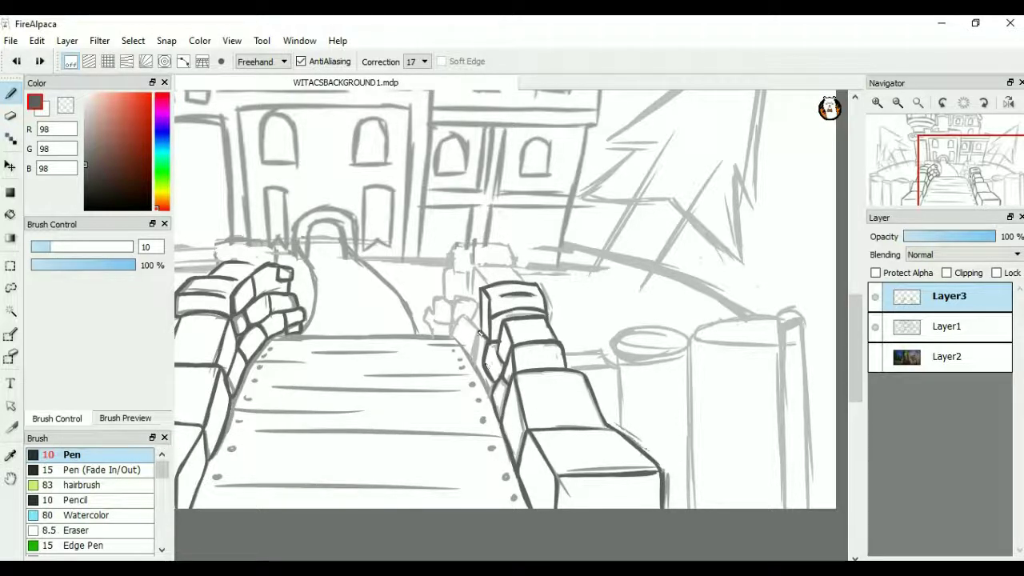
{"action": "left_click_drag", "start_coordinate": [451, 318], "coordinate": [467, 350]}
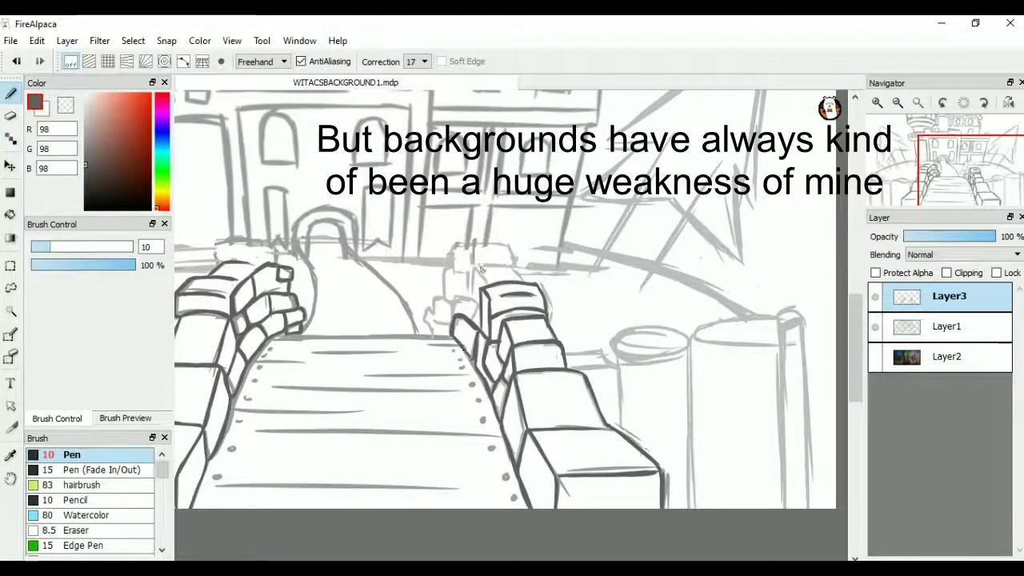
{"action": "mouse_move", "coordinate": [508, 264]}
{"action": "left_mouse_down"}
{"action": "mouse_move", "coordinate": [476, 265]}
{"action": "mouse_move", "coordinate": [472, 307]}
{"action": "left_mouse_up"}
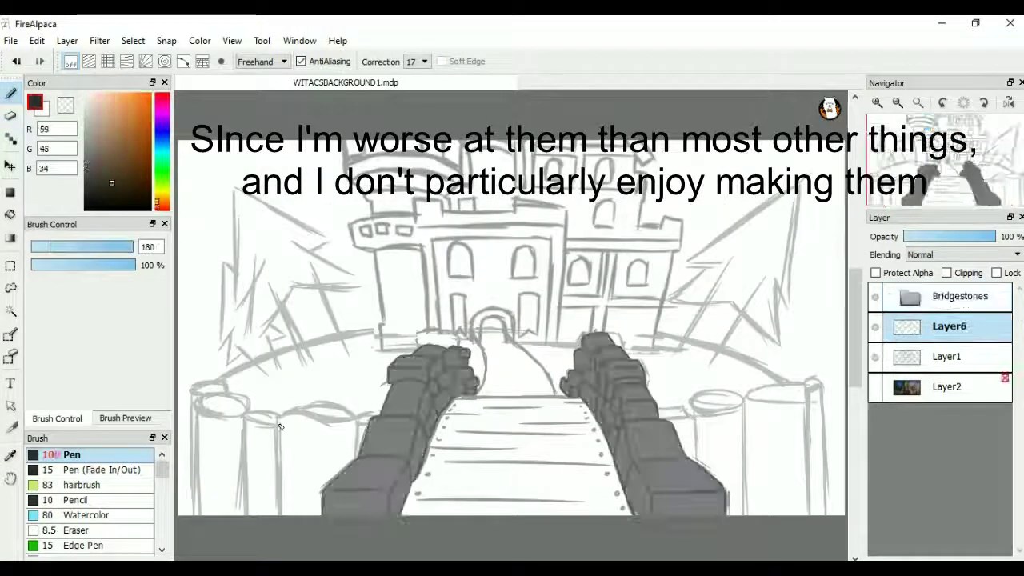
Step: Outline the wooden log posts at the left of the bridge on Layer6 with a size 10 dark brown pen (RGB 59, 45, 34)
{"action": "mouse_move", "coordinate": [278, 515]}
{"action": "left_mouse_down"}
{"action": "mouse_move", "coordinate": [283, 412]}
{"action": "mouse_move", "coordinate": [360, 418]}
{"action": "left_mouse_up"}
{"action": "mouse_move", "coordinate": [294, 412]}
{"action": "left_mouse_down"}
{"action": "mouse_move", "coordinate": [364, 420]}
{"action": "mouse_move", "coordinate": [355, 416]}
{"action": "left_mouse_up"}
{"action": "left_click_drag", "start_coordinate": [355, 459], "coordinate": [372, 417]}
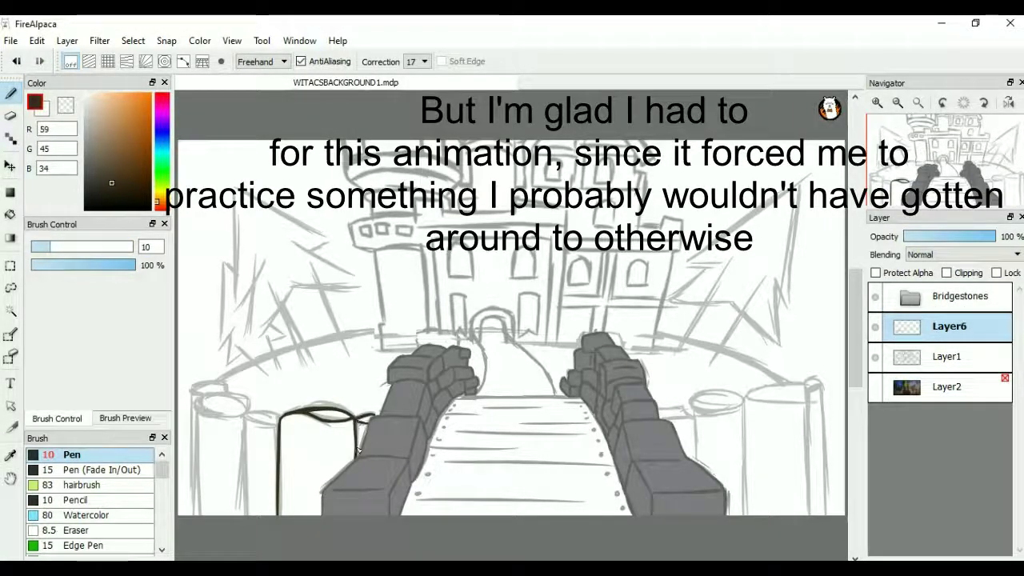
{"action": "mouse_move", "coordinate": [272, 426]}
{"action": "left_mouse_down"}
{"action": "mouse_move", "coordinate": [243, 416]}
{"action": "mouse_move", "coordinate": [276, 420]}
{"action": "mouse_move", "coordinate": [240, 515]}
{"action": "mouse_move", "coordinate": [200, 416]}
{"action": "mouse_move", "coordinate": [207, 394]}
{"action": "mouse_move", "coordinate": [248, 400]}
{"action": "mouse_move", "coordinate": [195, 516]}
{"action": "left_mouse_up"}
{"action": "left_click_drag", "start_coordinate": [192, 393], "coordinate": [228, 389]}
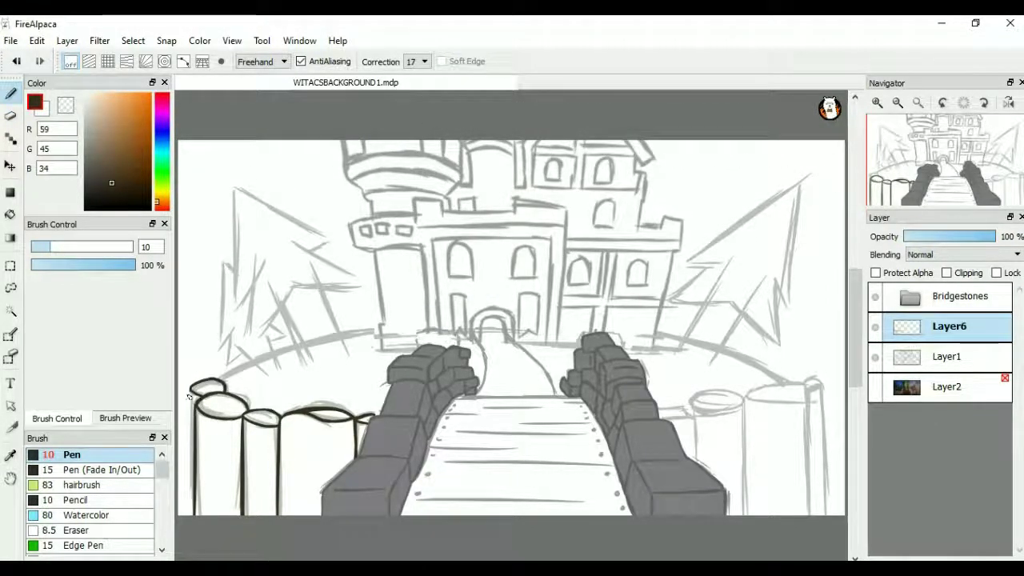
Step: Outline the wooden log posts at the right of the bridge in the same dark brown
{"action": "mouse_move", "coordinate": [657, 411]}
{"action": "left_mouse_down"}
{"action": "mouse_move", "coordinate": [692, 415]}
{"action": "mouse_move", "coordinate": [698, 464]}
{"action": "left_mouse_up"}
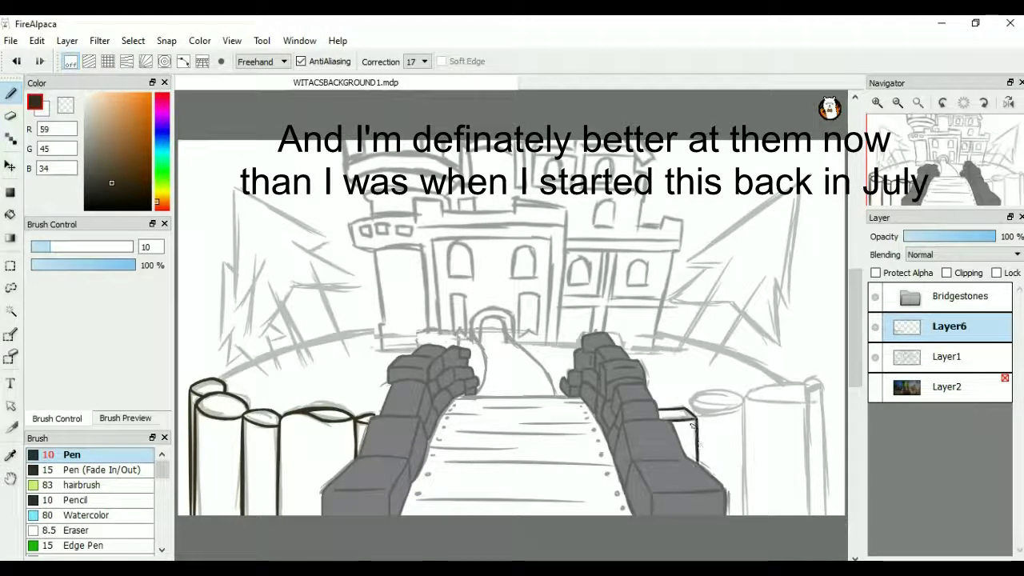
{"action": "mouse_move", "coordinate": [705, 397]}
{"action": "left_mouse_down"}
{"action": "mouse_move", "coordinate": [745, 404]}
{"action": "mouse_move", "coordinate": [744, 515]}
{"action": "left_mouse_up"}
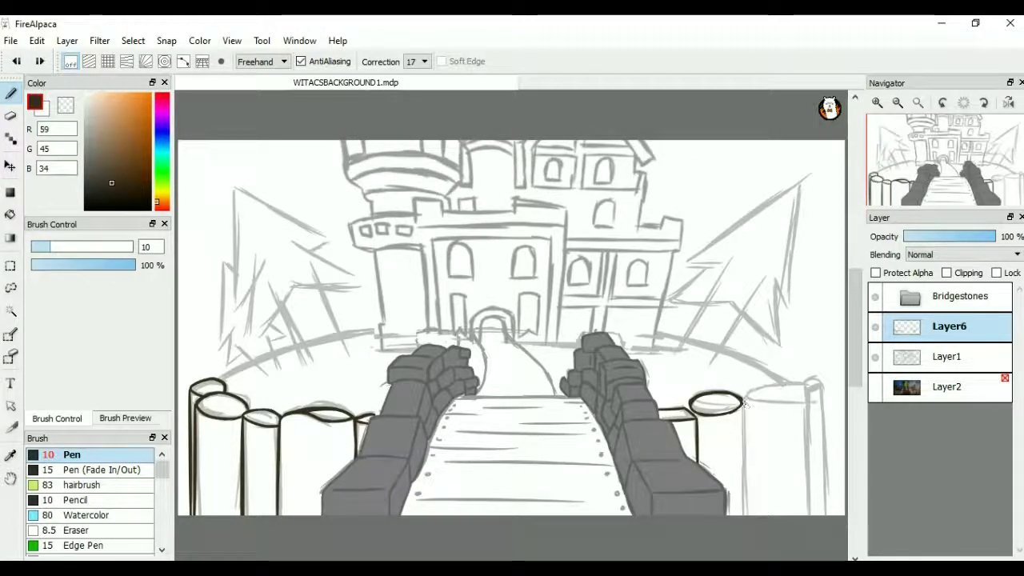
{"action": "mouse_move", "coordinate": [746, 398]}
{"action": "left_mouse_down"}
{"action": "mouse_move", "coordinate": [800, 384]}
{"action": "mouse_move", "coordinate": [821, 392]}
{"action": "mouse_move", "coordinate": [813, 517]}
{"action": "left_mouse_up"}
{"action": "left_click_drag", "start_coordinate": [823, 380], "coordinate": [825, 517]}
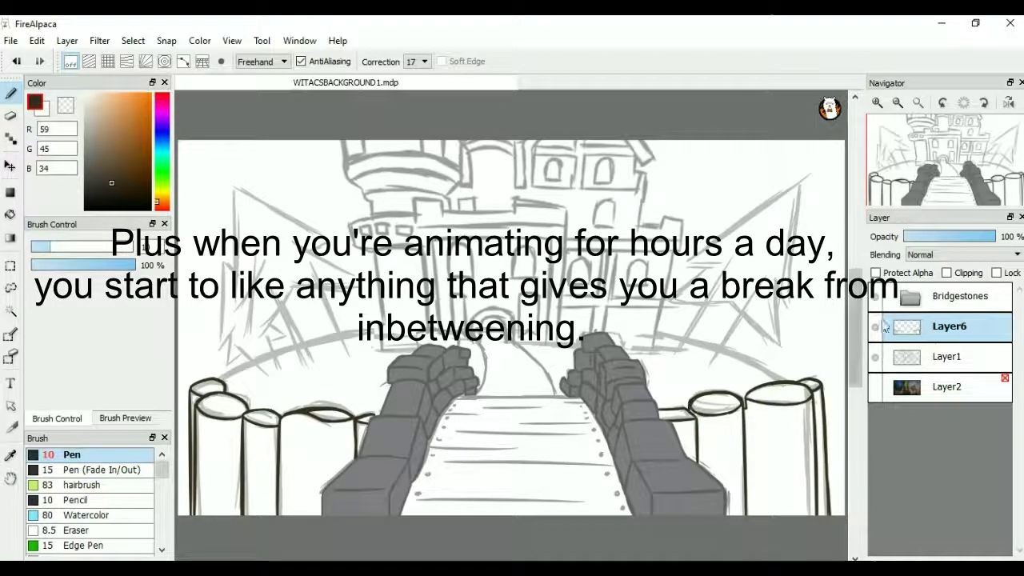
Step: Hide the sketch and bridge stones, and close the inner edges of both log post outlines
{"action": "left_click", "coordinate": [876, 357]}
{"action": "left_click", "coordinate": [876, 296]}
{"action": "left_click_drag", "start_coordinate": [374, 414], "coordinate": [374, 515]}
{"action": "left_click_drag", "start_coordinate": [658, 410], "coordinate": [657, 515]}
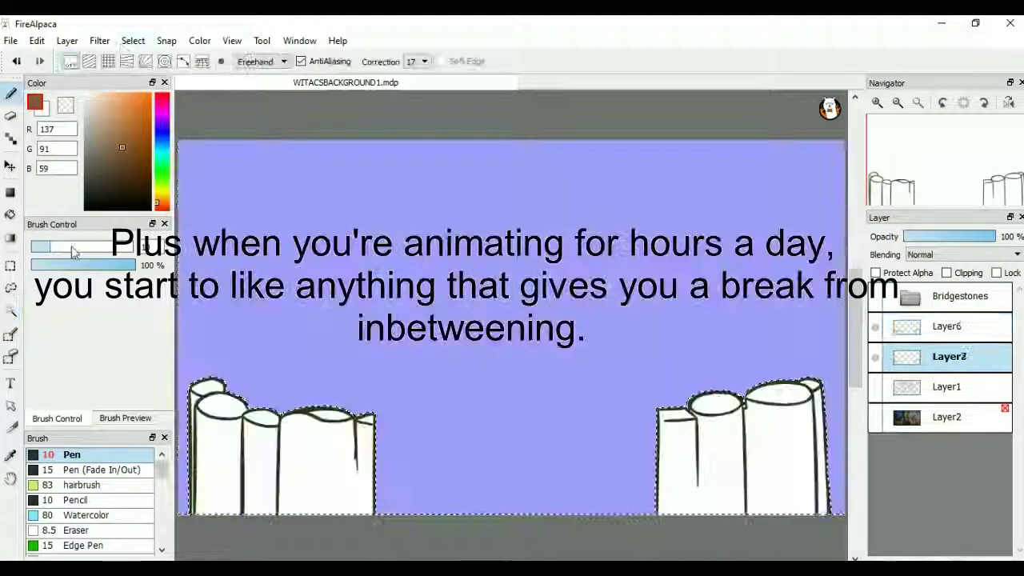
Step: Paint both groups of log posts brown (RGB 137, 91, 59) on Layer7 beneath their outlines and clear the selection
{"action": "left_click_drag", "start_coordinate": [208, 416], "coordinate": [352, 496]}
{"action": "left_click_drag", "start_coordinate": [672, 416], "coordinate": [800, 496]}
{"action": "key", "text": "ctrl+d"}
Step: Recolour the log posts tan (RGB 193, 151, 122) with a fill and show the bridge stones again
{"action": "left_click", "coordinate": [875, 386]}
{"action": "left_click", "coordinate": [875, 296]}
{"action": "left_click", "coordinate": [876, 386]}
{"action": "left_click", "coordinate": [875, 297]}
{"action": "key", "text": "g"}
{"action": "left_click", "coordinate": [280, 464]}
{"action": "left_click", "coordinate": [744, 464]}
{"action": "left_click", "coordinate": [875, 296]}
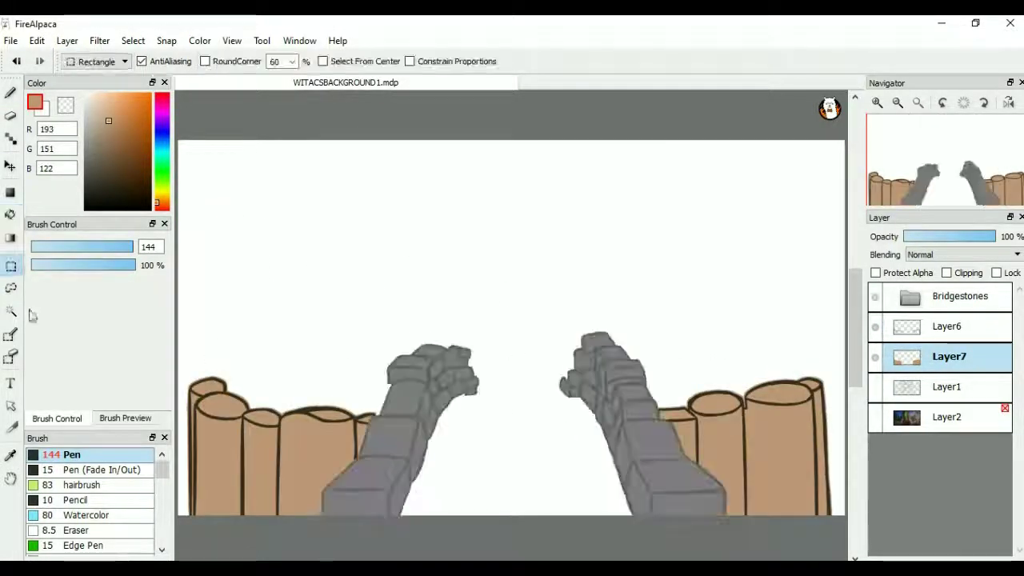
Step: Show the sketch and draw the hill's arc between the log posts on Layer9 with a size 10 dark green pen (RGB 25, 68, 44)
{"action": "left_click", "coordinate": [876, 386]}
{"action": "key", "text": "b"}
{"action": "left_click", "coordinate": [117, 167]}
{"action": "left_click", "coordinate": [40, 247]}
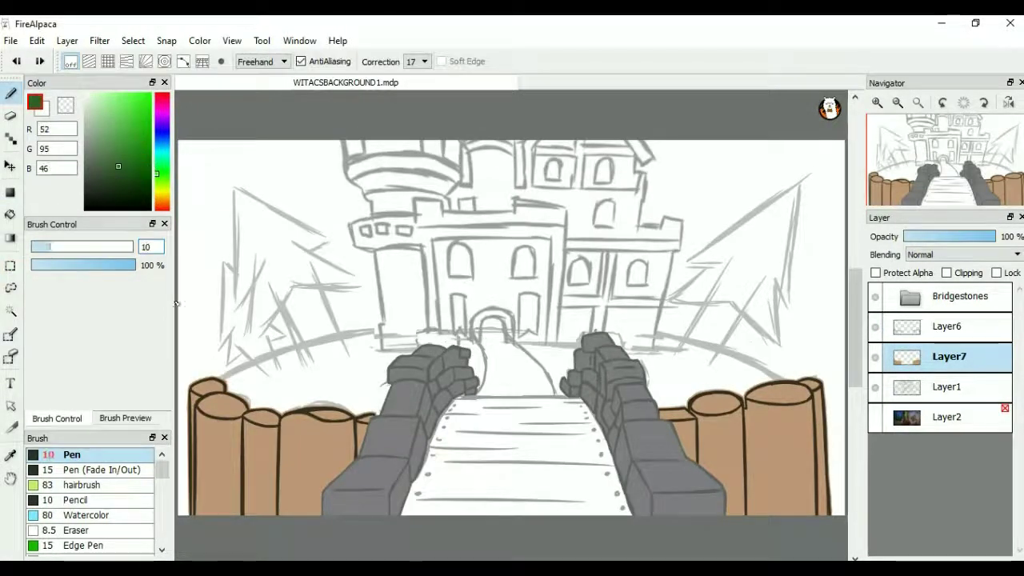
{"action": "left_click", "coordinate": [134, 160]}
{"action": "left_click_drag", "start_coordinate": [218, 382], "coordinate": [444, 331]}
{"action": "key", "text": "ctrl+z"}
{"action": "left_click", "coordinate": [125, 179]}
{"action": "mouse_move", "coordinate": [218, 381]}
{"action": "left_mouse_down"}
{"action": "mouse_move", "coordinate": [534, 329]}
{"action": "mouse_move", "coordinate": [780, 380]}
{"action": "left_mouse_up"}
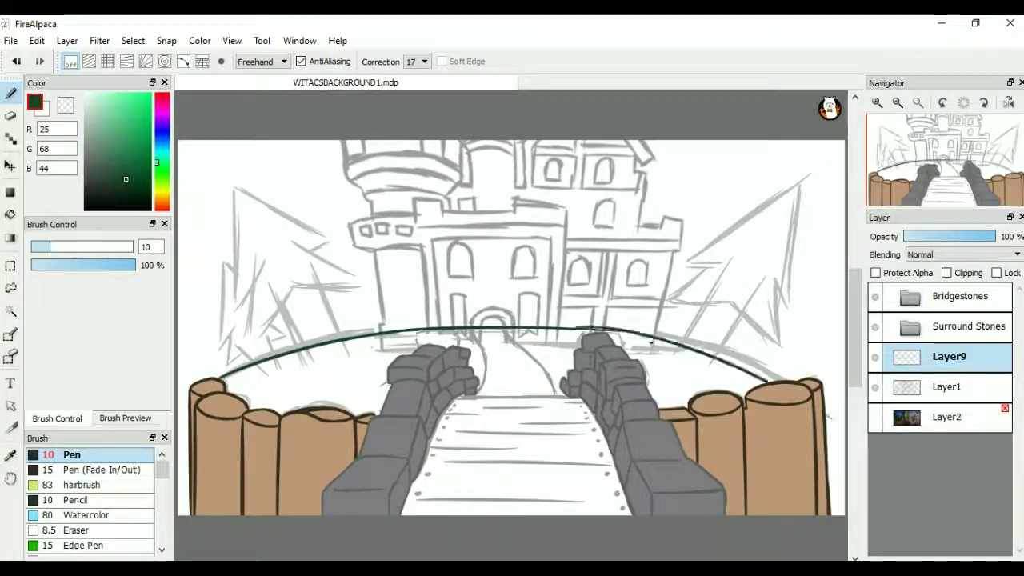
Step: Ink the bridge deck's edges, plank lines and nails on Layer10 with a size 10 dark red pen (RGB 35, 7, 7)
{"action": "left_click", "coordinate": [875, 386]}
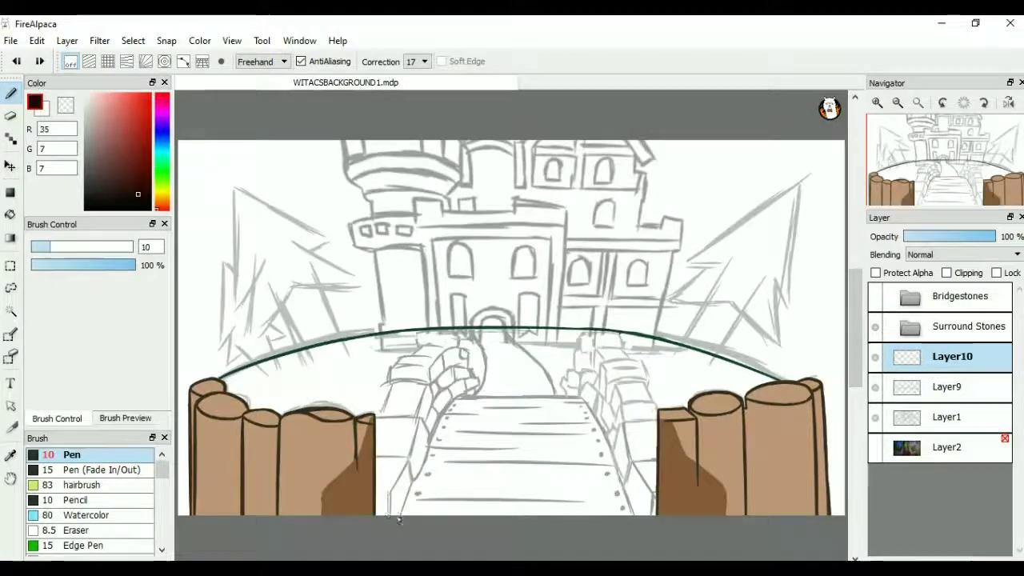
{"action": "mouse_move", "coordinate": [398, 512]}
{"action": "left_mouse_down"}
{"action": "mouse_move", "coordinate": [436, 424]}
{"action": "mouse_move", "coordinate": [524, 395]}
{"action": "mouse_move", "coordinate": [580, 396]}
{"action": "mouse_move", "coordinate": [640, 516]}
{"action": "left_mouse_up"}
{"action": "left_click", "coordinate": [875, 387]}
{"action": "left_click", "coordinate": [875, 388]}
{"action": "left_click_drag", "start_coordinate": [440, 416], "coordinate": [608, 423]}
{"action": "left_click_drag", "start_coordinate": [454, 436], "coordinate": [592, 434]}
{"action": "left_click_drag", "start_coordinate": [420, 453], "coordinate": [605, 462]}
{"action": "left_click_drag", "start_coordinate": [429, 502], "coordinate": [604, 498]}
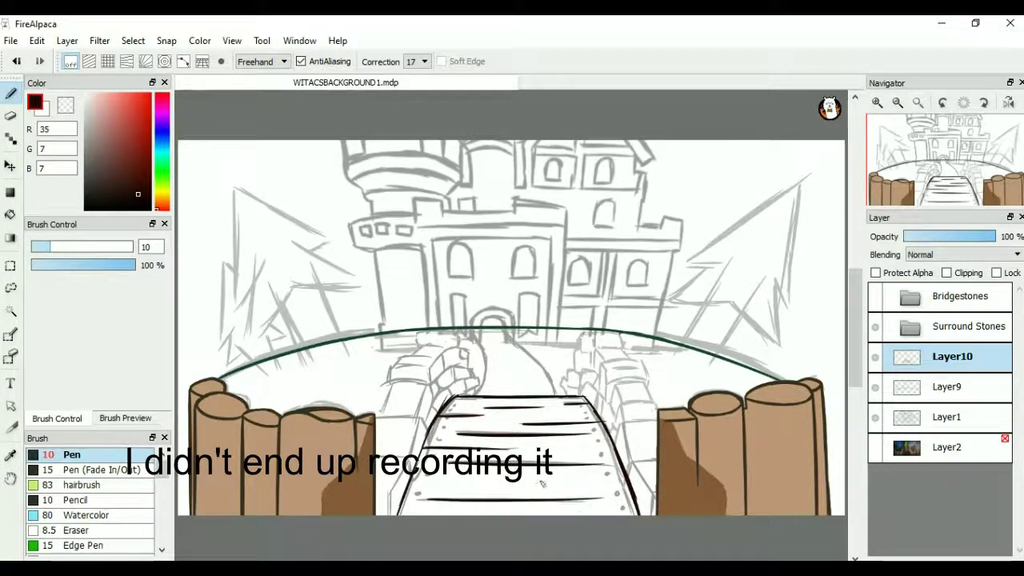
{"action": "left_click", "coordinate": [417, 494]}
{"action": "left_click", "coordinate": [427, 474]}
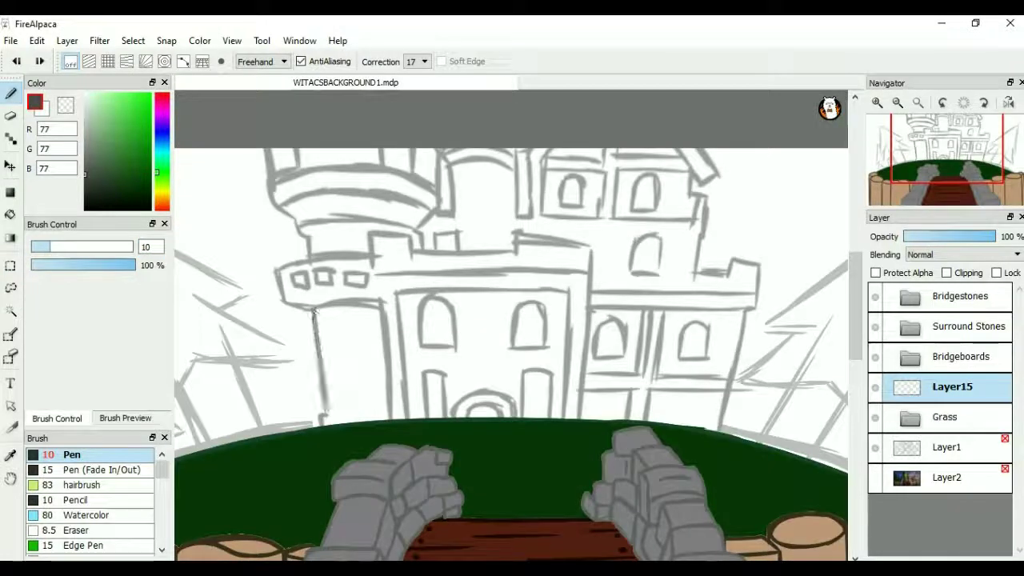
Step: Ink the castle's lower left turret and its overhanging parapet on Layer15 with a size 10 grey pen (RGB 77, 77, 77)
{"action": "left_click_drag", "start_coordinate": [313, 308], "coordinate": [323, 422]}
{"action": "mouse_move", "coordinate": [380, 302]}
{"action": "left_mouse_down"}
{"action": "mouse_move", "coordinate": [394, 417]}
{"action": "mouse_move", "coordinate": [322, 424]}
{"action": "left_mouse_up"}
{"action": "left_click_drag", "start_coordinate": [314, 305], "coordinate": [382, 302]}
{"action": "left_click_drag", "start_coordinate": [275, 270], "coordinate": [286, 316]}
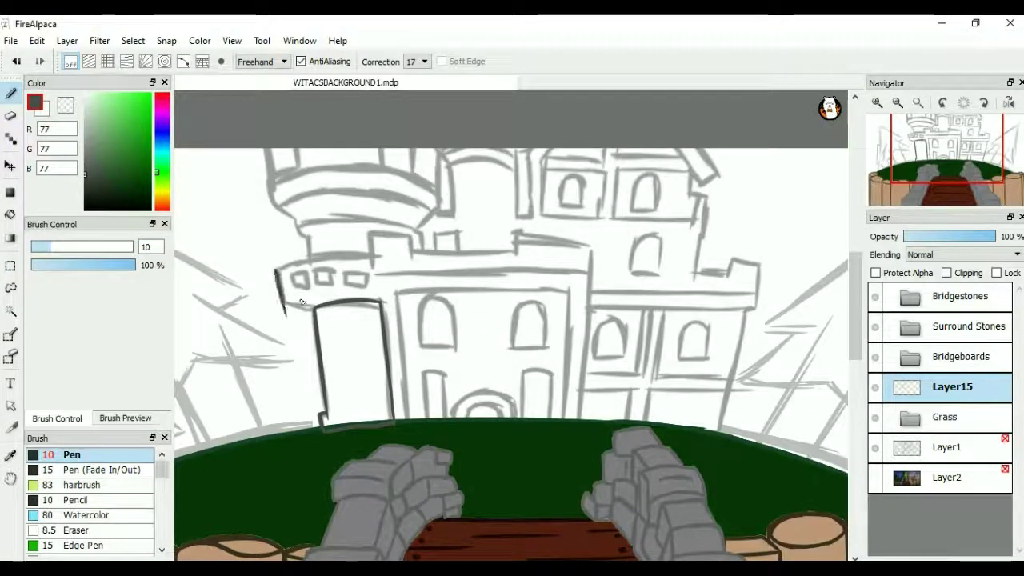
{"action": "left_click_drag", "start_coordinate": [276, 269], "coordinate": [374, 252]}
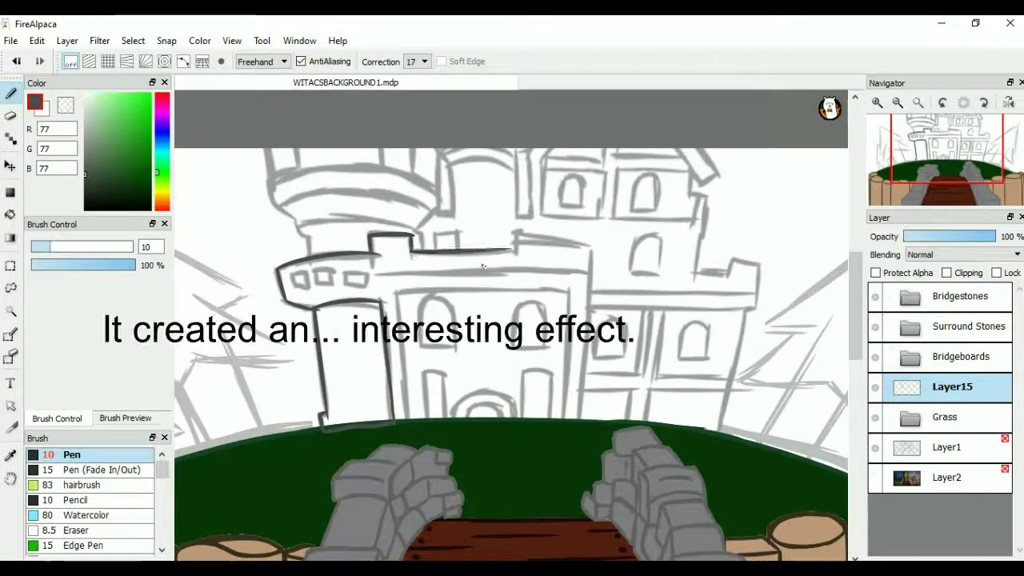
Step: Ink the castle's front wall, battlement and arched door with its knob, undoing the strokes that miss
{"action": "mouse_move", "coordinate": [413, 250]}
{"action": "left_mouse_down"}
{"action": "mouse_move", "coordinate": [546, 248]}
{"action": "mouse_move", "coordinate": [584, 259]}
{"action": "mouse_move", "coordinate": [593, 242]}
{"action": "mouse_move", "coordinate": [592, 374]}
{"action": "mouse_move", "coordinate": [546, 435]}
{"action": "mouse_move", "coordinate": [440, 430]}
{"action": "mouse_move", "coordinate": [505, 427]}
{"action": "mouse_move", "coordinate": [465, 415]}
{"action": "mouse_move", "coordinate": [483, 371]}
{"action": "mouse_move", "coordinate": [504, 412]}
{"action": "left_mouse_up"}
{"action": "key", "text": "ctrl+z"}
{"action": "left_click", "coordinate": [495, 397]}
{"action": "left_click_drag", "start_coordinate": [397, 290], "coordinate": [395, 420]}
{"action": "key", "text": "ctrl+z"}
{"action": "mouse_move", "coordinate": [397, 292]}
{"action": "left_mouse_down"}
{"action": "mouse_move", "coordinate": [568, 288]}
{"action": "mouse_move", "coordinate": [551, 430]}
{"action": "left_mouse_up"}
{"action": "key", "text": "ctrl+z"}
{"action": "key", "text": "ctrl+z"}
{"action": "key", "text": "ctrl+z"}
Step: Ink the outer wall and parapet of the castle's right wing and the roof edge above it
{"action": "mouse_move", "coordinate": [718, 436]}
{"action": "left_mouse_down"}
{"action": "mouse_move", "coordinate": [756, 309]}
{"action": "mouse_move", "coordinate": [731, 260]}
{"action": "mouse_move", "coordinate": [708, 273]}
{"action": "left_mouse_up"}
{"action": "mouse_move", "coordinate": [698, 236]}
{"action": "left_mouse_down"}
{"action": "mouse_move", "coordinate": [697, 273]}
{"action": "mouse_move", "coordinate": [711, 205]}
{"action": "mouse_move", "coordinate": [691, 177]}
{"action": "mouse_move", "coordinate": [720, 175]}
{"action": "left_mouse_up"}
{"action": "mouse_move", "coordinate": [676, 149]}
{"action": "left_mouse_down"}
{"action": "mouse_move", "coordinate": [694, 179]}
{"action": "mouse_move", "coordinate": [616, 155]}
{"action": "left_mouse_up"}
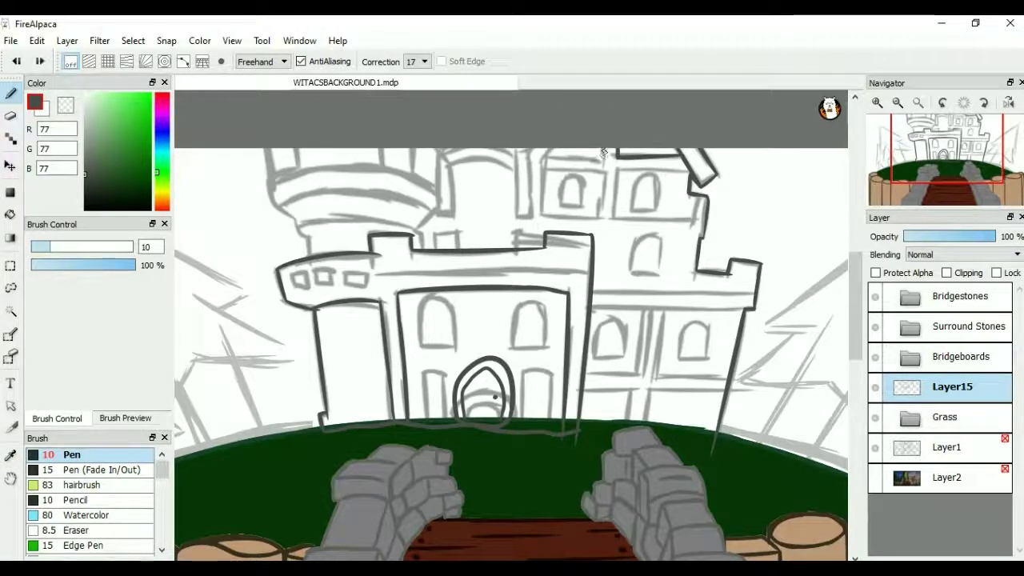
Step: Ink the two framed wall panels of the upper storey and the narrow column beside them, cleaning up stray lines with the eraser
{"action": "mouse_move", "coordinate": [542, 170]}
{"action": "left_mouse_down"}
{"action": "mouse_move", "coordinate": [605, 168]}
{"action": "mouse_move", "coordinate": [604, 217]}
{"action": "left_mouse_up"}
{"action": "left_click_drag", "start_coordinate": [617, 171], "coordinate": [684, 171]}
{"action": "mouse_move", "coordinate": [540, 214]}
{"action": "left_mouse_down"}
{"action": "mouse_move", "coordinate": [706, 216]}
{"action": "mouse_move", "coordinate": [703, 242]}
{"action": "mouse_move", "coordinate": [697, 194]}
{"action": "mouse_move", "coordinate": [698, 289]}
{"action": "mouse_move", "coordinate": [698, 189]}
{"action": "mouse_move", "coordinate": [542, 173]}
{"action": "mouse_move", "coordinate": [533, 230]}
{"action": "mouse_move", "coordinate": [532, 152]}
{"action": "mouse_move", "coordinate": [520, 217]}
{"action": "left_mouse_up"}
{"action": "key", "text": "e"}
{"action": "key", "text": "b"}
{"action": "key", "text": "e"}
{"action": "key", "text": "b"}
{"action": "key", "text": "e"}
{"action": "key", "text": "b"}
{"action": "key", "text": "e"}
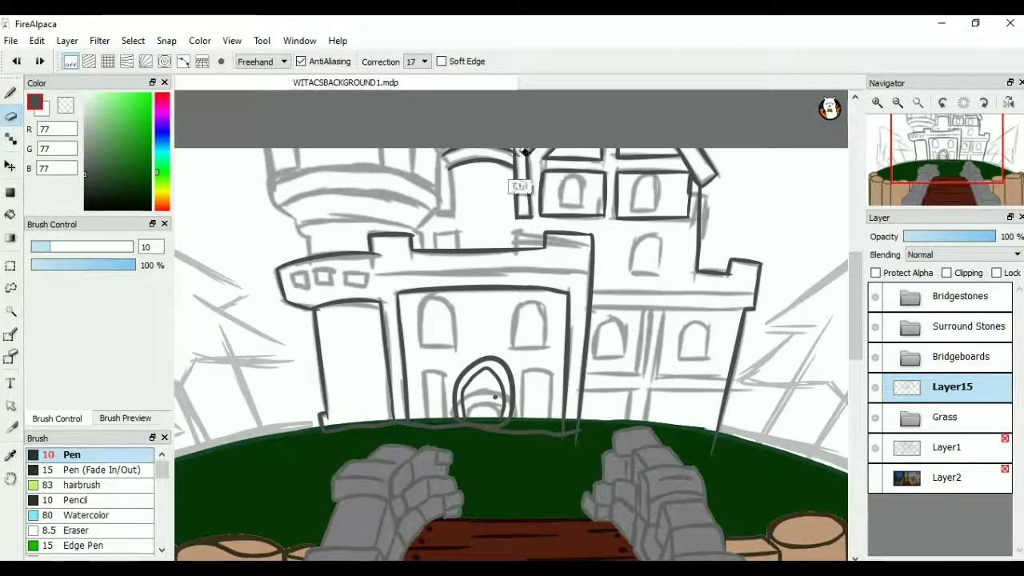
Step: Ink the large round tower's stepped rim, bands and upper walls, erasing overlapping lines
{"action": "key", "text": "b"}
{"action": "mouse_move", "coordinate": [440, 152]}
{"action": "left_mouse_down"}
{"action": "mouse_move", "coordinate": [464, 181]}
{"action": "mouse_move", "coordinate": [438, 180]}
{"action": "mouse_move", "coordinate": [448, 170]}
{"action": "mouse_move", "coordinate": [451, 184]}
{"action": "mouse_move", "coordinate": [416, 232]}
{"action": "left_mouse_up"}
{"action": "mouse_move", "coordinate": [298, 226]}
{"action": "left_mouse_down"}
{"action": "mouse_move", "coordinate": [311, 258]}
{"action": "mouse_move", "coordinate": [417, 232]}
{"action": "left_mouse_up"}
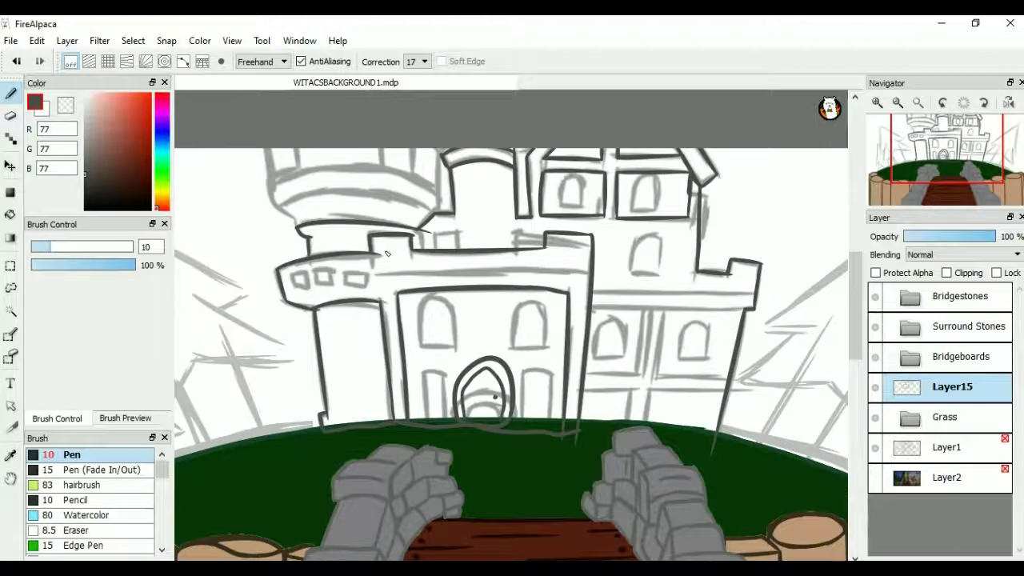
{"action": "key", "text": "e"}
{"action": "key", "text": "b"}
{"action": "mouse_move", "coordinate": [299, 228]}
{"action": "left_mouse_down"}
{"action": "mouse_move", "coordinate": [278, 208]}
{"action": "mouse_move", "coordinate": [435, 212]}
{"action": "left_mouse_up"}
{"action": "left_click_drag", "start_coordinate": [275, 208], "coordinate": [270, 178]}
{"action": "left_click_drag", "start_coordinate": [435, 216], "coordinate": [442, 187]}
{"action": "mouse_move", "coordinate": [270, 178]}
{"action": "left_mouse_down"}
{"action": "mouse_move", "coordinate": [416, 169]}
{"action": "mouse_move", "coordinate": [437, 190]}
{"action": "left_mouse_up"}
{"action": "key", "text": "e"}
{"action": "key", "text": "b"}
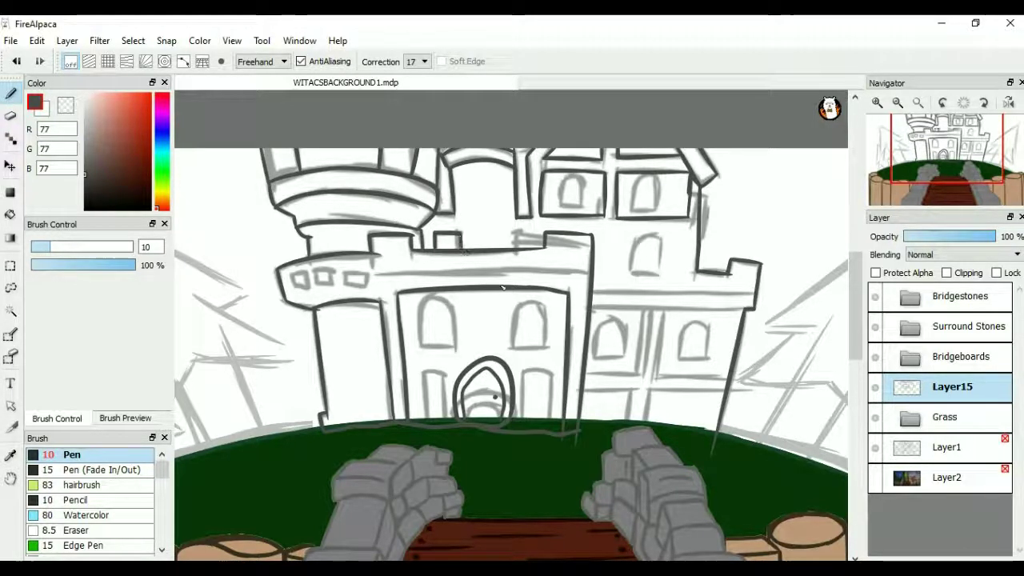
Step: Ink the ledge across the right wing's top and the line beneath the upper storey's panels
{"action": "mouse_move", "coordinate": [592, 308]}
{"action": "left_mouse_down"}
{"action": "mouse_move", "coordinate": [752, 307]}
{"action": "mouse_move", "coordinate": [733, 302]}
{"action": "left_mouse_up"}
{"action": "key", "text": "ctrl+z"}
{"action": "key", "text": "ctrl+z"}
{"action": "key", "text": "ctrl+z"}
{"action": "left_click_drag", "start_coordinate": [532, 229], "coordinate": [598, 226]}
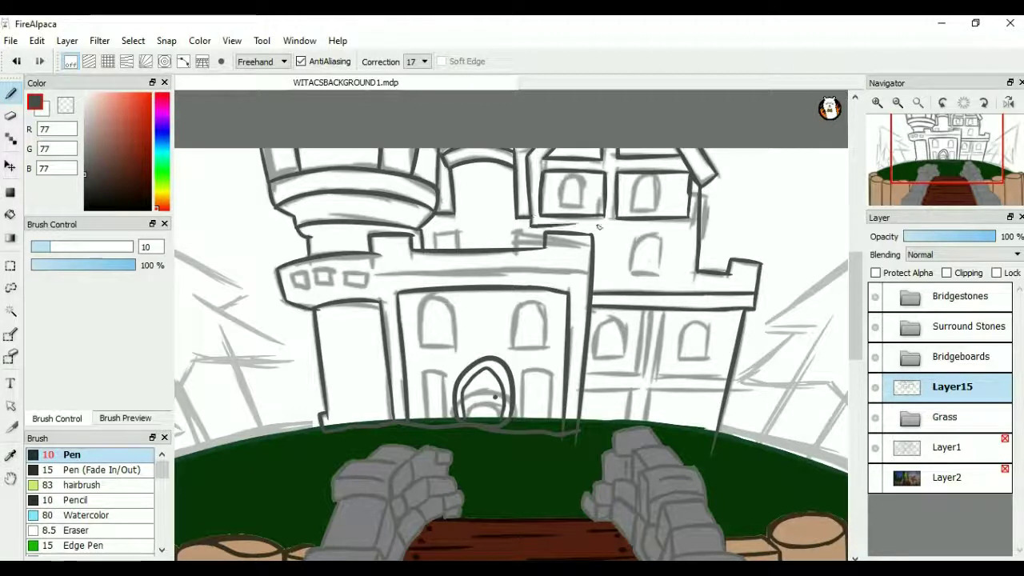
Step: Ink the crossing timber beams on the right wing and erase the overlaps at their intersection
{"action": "left_click_drag", "start_coordinate": [640, 311], "coordinate": [640, 421]}
{"action": "left_click_drag", "start_coordinate": [658, 309], "coordinate": [656, 429]}
{"action": "left_click_drag", "start_coordinate": [657, 373], "coordinate": [728, 373]}
{"action": "key", "text": "e"}
{"action": "mouse_move", "coordinate": [637, 392]}
{"action": "left_mouse_down"}
{"action": "mouse_move", "coordinate": [800, 392]}
{"action": "mouse_move", "coordinate": [761, 392]}
{"action": "left_mouse_up"}
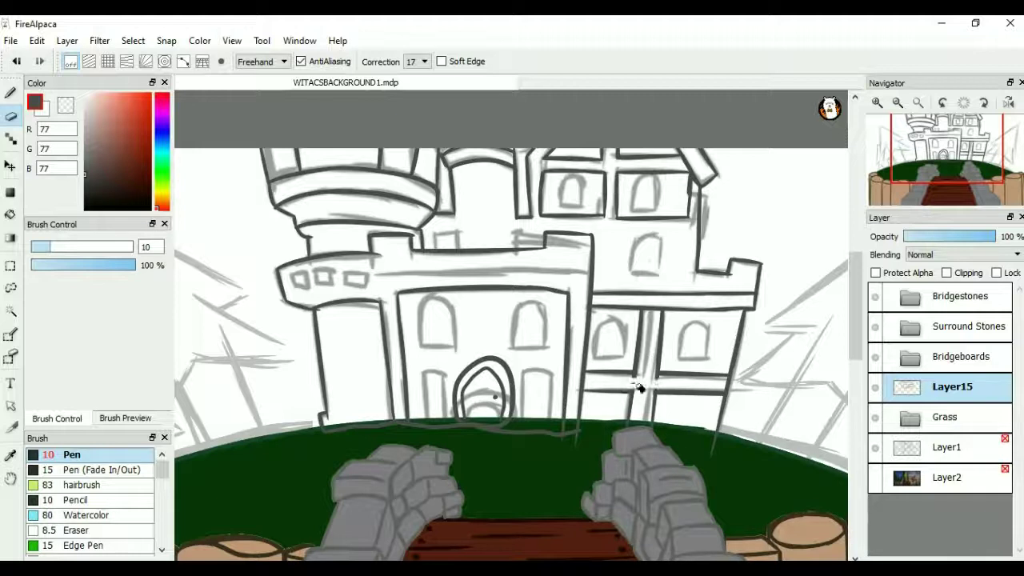
Step: Ink the arched windows of the right wing and front wall and the banners beside the door
{"action": "key", "text": "b"}
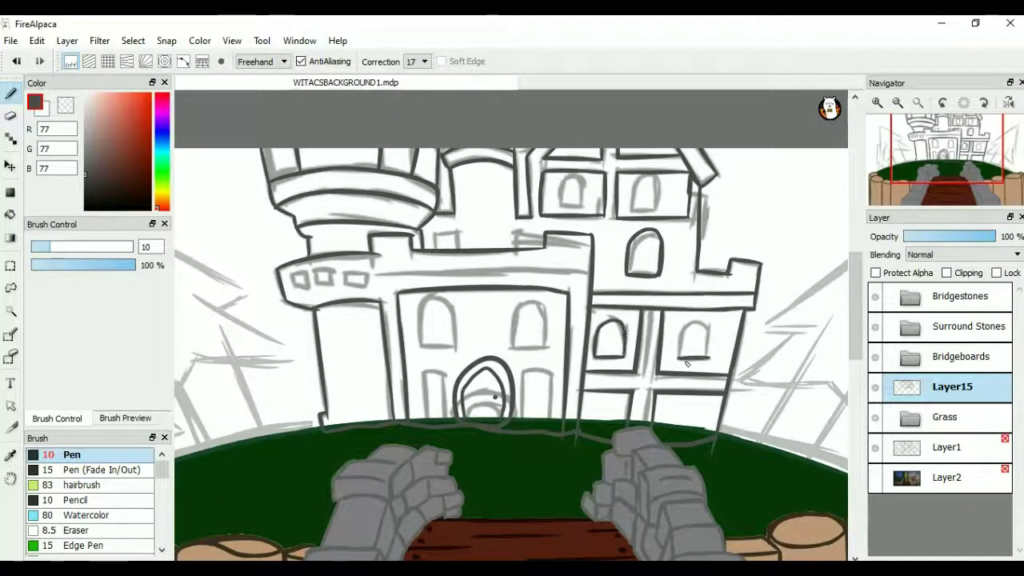
{"action": "mouse_move", "coordinate": [426, 362]}
{"action": "left_mouse_down"}
{"action": "mouse_move", "coordinate": [420, 409]}
{"action": "mouse_move", "coordinate": [437, 359]}
{"action": "mouse_move", "coordinate": [442, 408]}
{"action": "left_mouse_up"}
{"action": "key", "text": "ctrl+z"}
{"action": "key", "text": "ctrl+z"}
{"action": "mouse_move", "coordinate": [535, 357]}
{"action": "left_mouse_down"}
{"action": "mouse_move", "coordinate": [522, 407]}
{"action": "mouse_move", "coordinate": [534, 357]}
{"action": "mouse_move", "coordinate": [551, 405]}
{"action": "left_mouse_up"}
{"action": "left_click_drag", "start_coordinate": [419, 344], "coordinate": [552, 342]}
{"action": "key", "text": "ctrl+z"}
Step: Ink the ledge line across the front wall and the three small windows in the left turret's parapet
{"action": "mouse_move", "coordinate": [378, 253]}
{"action": "left_mouse_down"}
{"action": "mouse_move", "coordinate": [389, 273]}
{"action": "mouse_move", "coordinate": [538, 272]}
{"action": "left_mouse_up"}
{"action": "key", "text": "ctrl+z"}
{"action": "left_click_drag", "start_coordinate": [389, 273], "coordinate": [583, 272]}
{"action": "left_click_drag", "start_coordinate": [380, 255], "coordinate": [400, 284]}
{"action": "mouse_move", "coordinate": [288, 274]}
{"action": "left_mouse_down"}
{"action": "mouse_move", "coordinate": [312, 294]}
{"action": "mouse_move", "coordinate": [383, 276]}
{"action": "mouse_move", "coordinate": [376, 292]}
{"action": "left_mouse_up"}
Step: Ink the small arched windows inside the upper storey's two panels
{"action": "scroll", "coordinate": [381, 275], "scroll_direction": "up", "scroll_amount": 2}
{"action": "mouse_move", "coordinate": [558, 242]}
{"action": "left_mouse_down"}
{"action": "mouse_move", "coordinate": [569, 210]}
{"action": "mouse_move", "coordinate": [586, 240]}
{"action": "left_mouse_up"}
{"action": "mouse_move", "coordinate": [642, 214]}
{"action": "left_mouse_down"}
{"action": "mouse_move", "coordinate": [637, 238]}
{"action": "mouse_move", "coordinate": [655, 240]}
{"action": "left_mouse_up"}
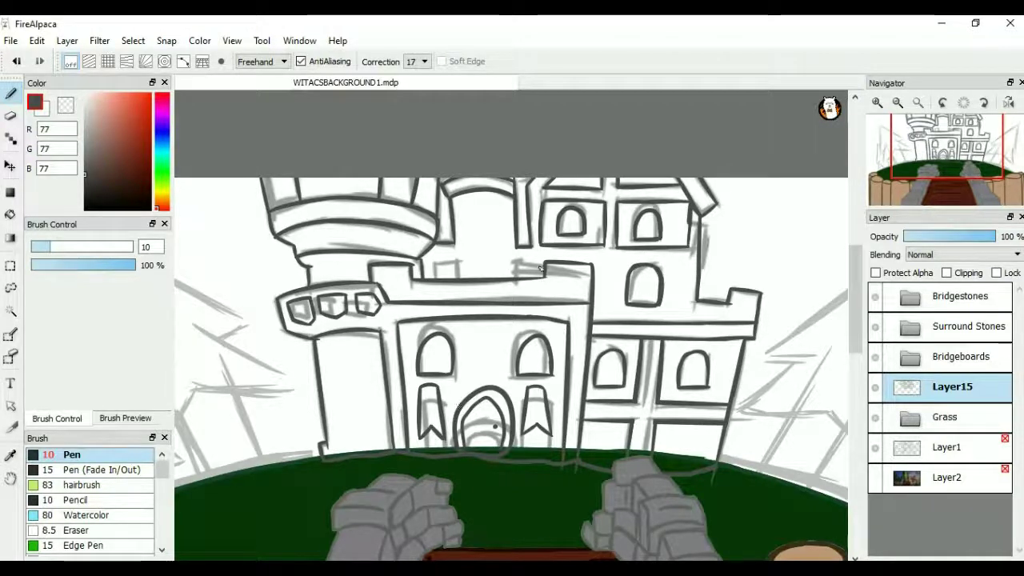
Step: Ink the remaining wall lines between the front battlement and the upper storey's arched window, cleaning up with the eraser
{"action": "mouse_move", "coordinate": [539, 262]}
{"action": "left_mouse_down"}
{"action": "mouse_move", "coordinate": [670, 261]}
{"action": "mouse_move", "coordinate": [645, 264]}
{"action": "left_mouse_up"}
{"action": "key", "text": "ctrl+z"}
{"action": "mouse_move", "coordinate": [659, 278]}
{"action": "left_mouse_down"}
{"action": "mouse_move", "coordinate": [634, 308]}
{"action": "mouse_move", "coordinate": [672, 269]}
{"action": "mouse_move", "coordinate": [658, 267]}
{"action": "mouse_move", "coordinate": [668, 294]}
{"action": "left_mouse_up"}
{"action": "key", "text": "e"}
{"action": "key", "text": "b"}
{"action": "left_click_drag", "start_coordinate": [633, 264], "coordinate": [694, 262]}
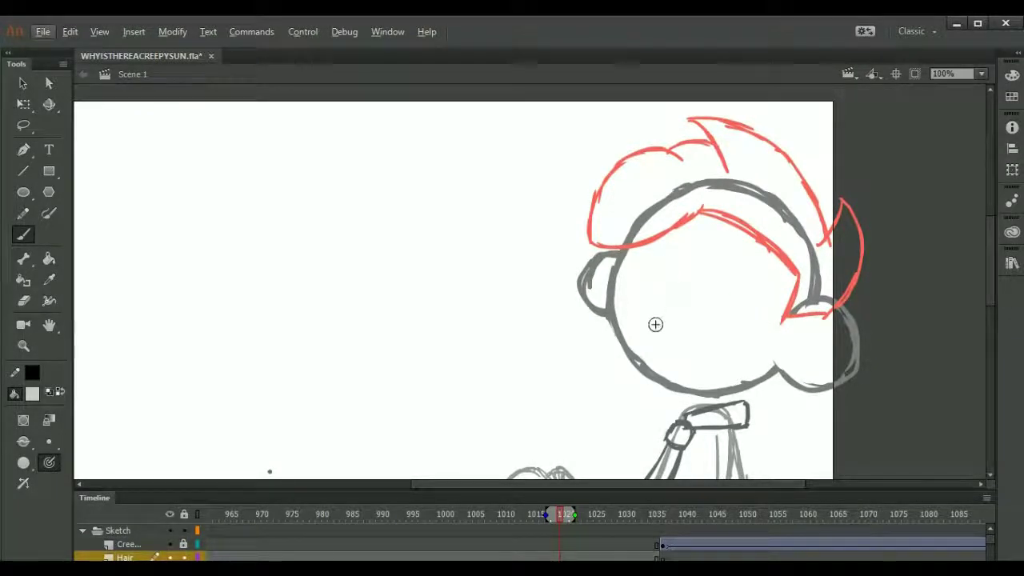
Step: In Adobe Animate, insert a blank keyframe on the Hair layer and set the brush's fill to a medium grey
{"action": "key", "text": "F7"}
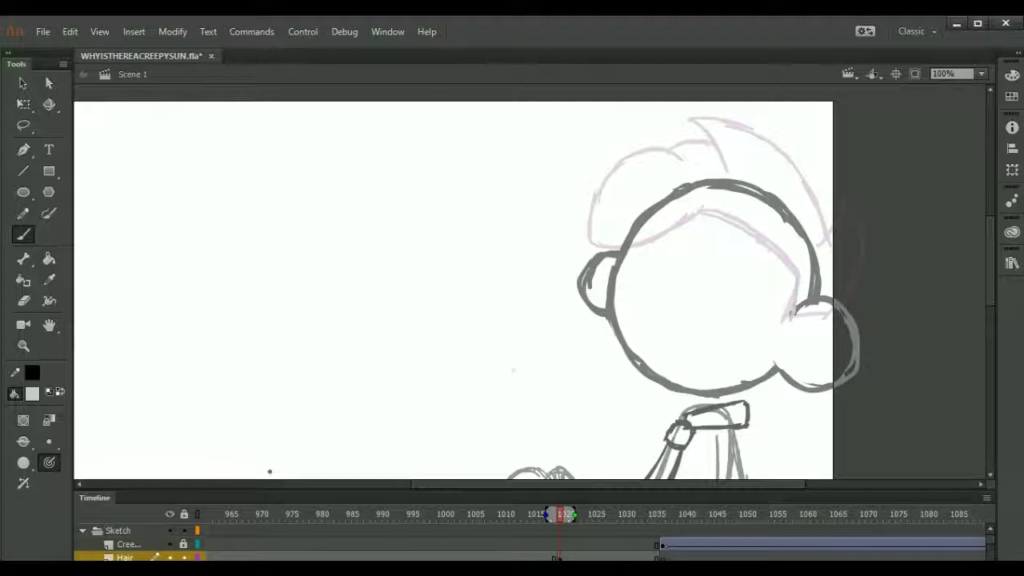
{"action": "left_click", "coordinate": [32, 393]}
{"action": "left_click", "coordinate": [93, 238]}
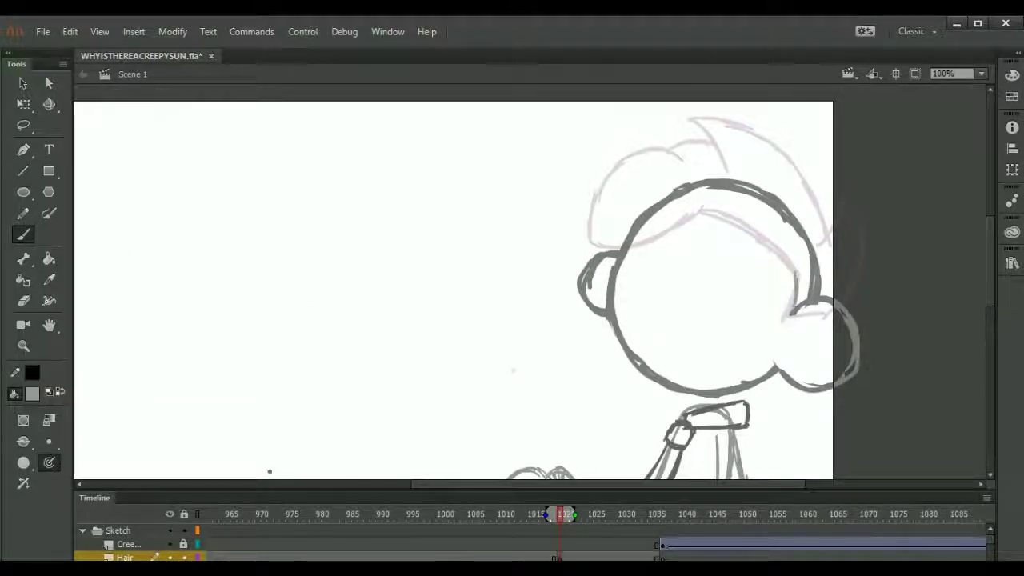
Step: Sketch the character's in-between hair with fringe, side spike and top tuft over the onion skin, undoing the last strokes at the back
{"action": "mouse_move", "coordinate": [628, 254]}
{"action": "left_mouse_down"}
{"action": "mouse_move", "coordinate": [697, 274]}
{"action": "mouse_move", "coordinate": [798, 276]}
{"action": "left_mouse_up"}
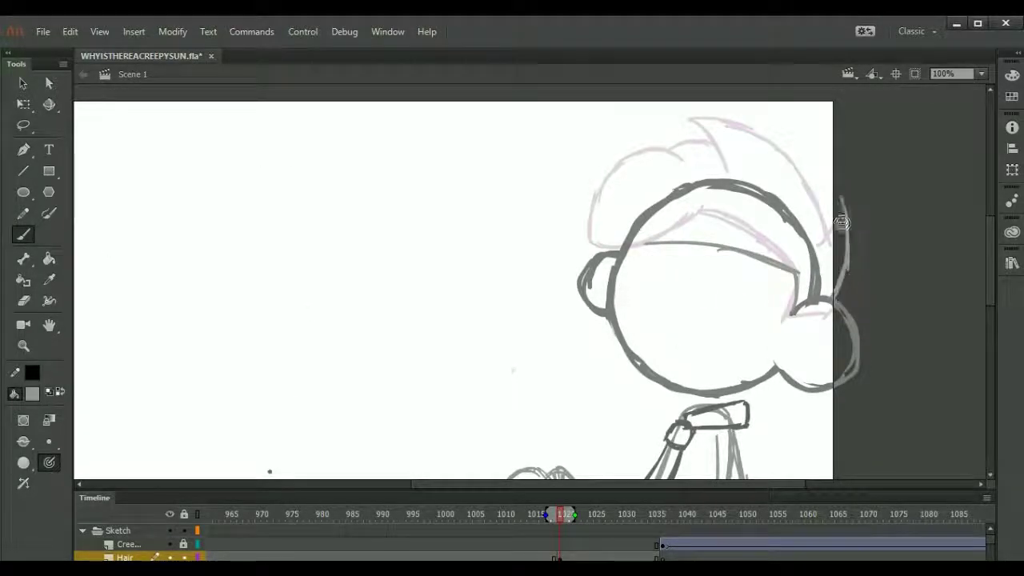
{"action": "mouse_move", "coordinate": [687, 124]}
{"action": "left_mouse_down"}
{"action": "mouse_move", "coordinate": [760, 142]}
{"action": "mouse_move", "coordinate": [795, 171]}
{"action": "mouse_move", "coordinate": [824, 228]}
{"action": "left_mouse_up"}
{"action": "mouse_move", "coordinate": [728, 172]}
{"action": "left_mouse_down"}
{"action": "mouse_move", "coordinate": [679, 128]}
{"action": "mouse_move", "coordinate": [724, 171]}
{"action": "mouse_move", "coordinate": [669, 160]}
{"action": "mouse_move", "coordinate": [622, 195]}
{"action": "mouse_move", "coordinate": [601, 216]}
{"action": "mouse_move", "coordinate": [614, 272]}
{"action": "left_mouse_up"}
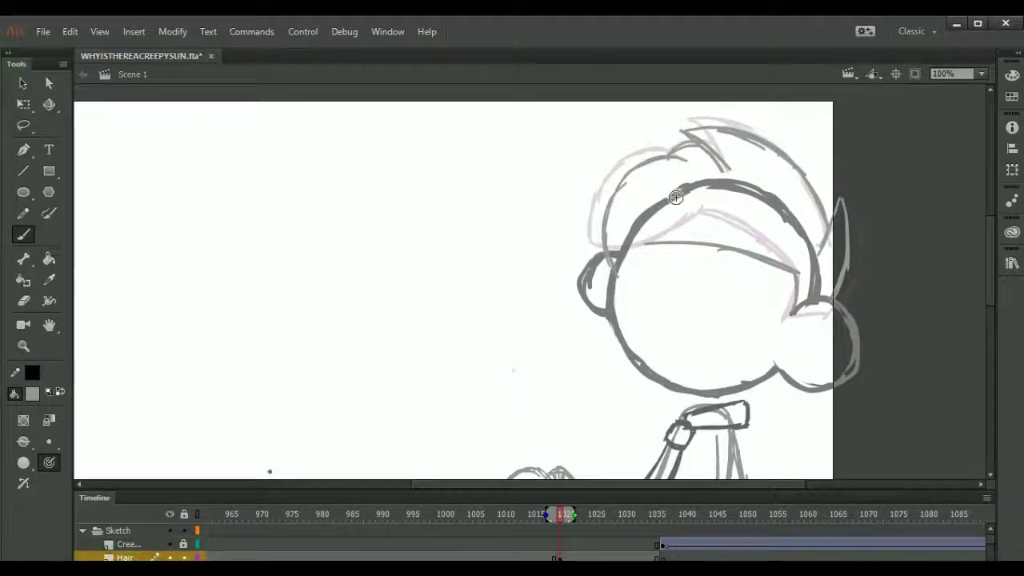
{"action": "key", "text": "ctrl+z"}
{"action": "key", "text": "ctrl+z"}
{"action": "key", "text": "ctrl+z"}
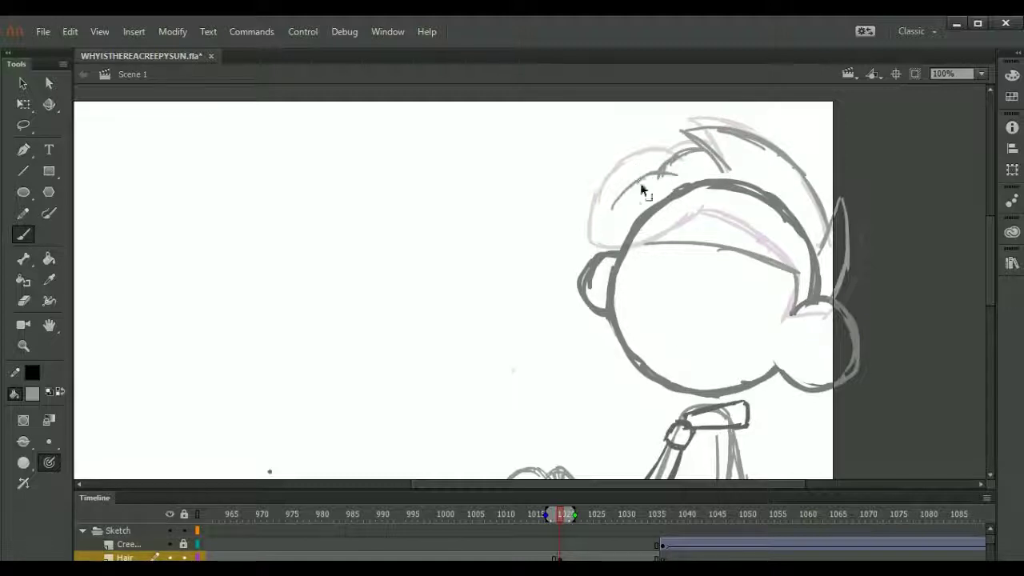